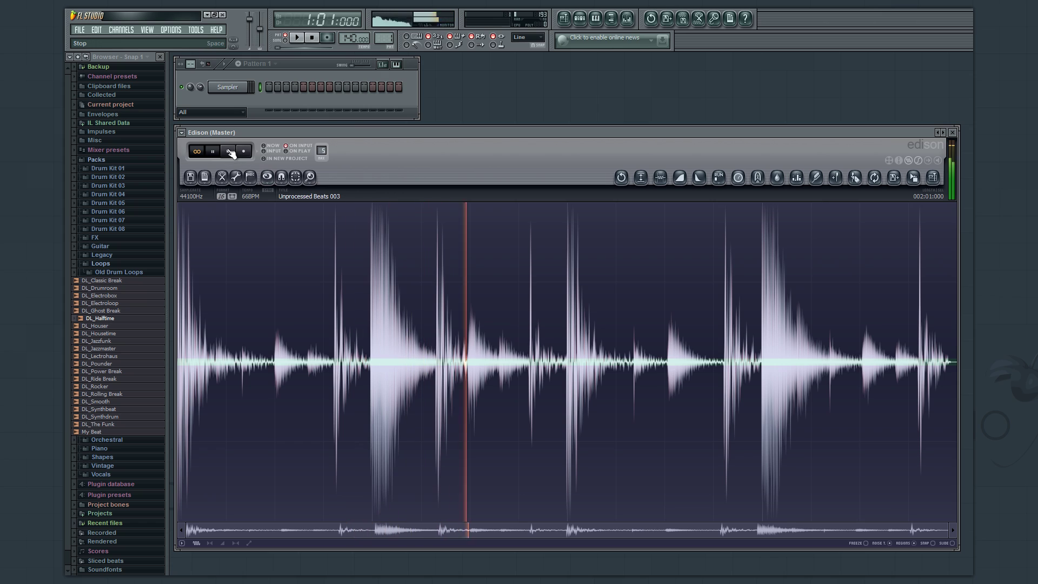
# Step: Stop playback, add a region named "My Region" across the entire sample, and undo it
pyautogui.press('space')
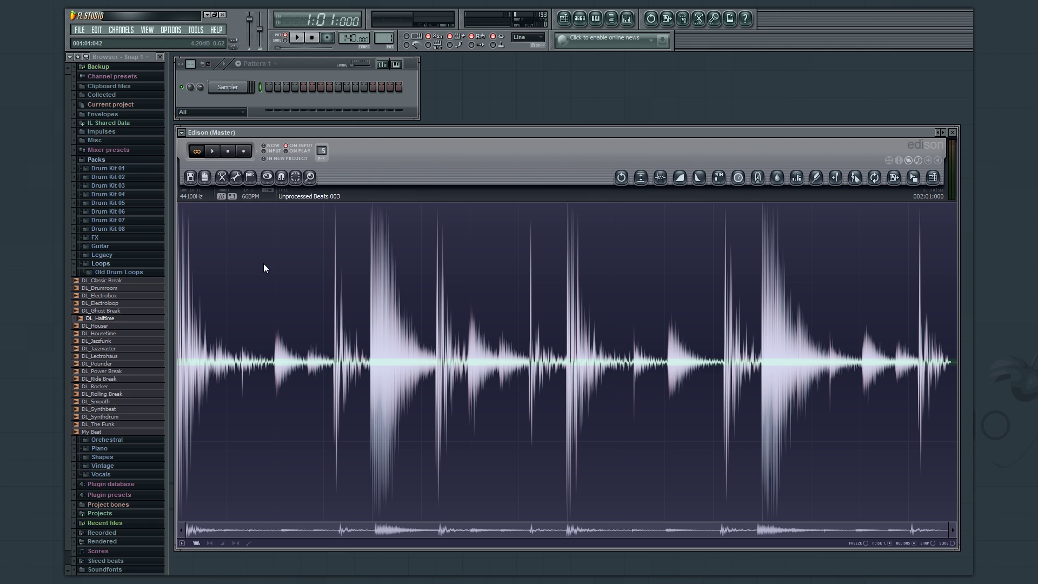
pyautogui.click(252, 178)
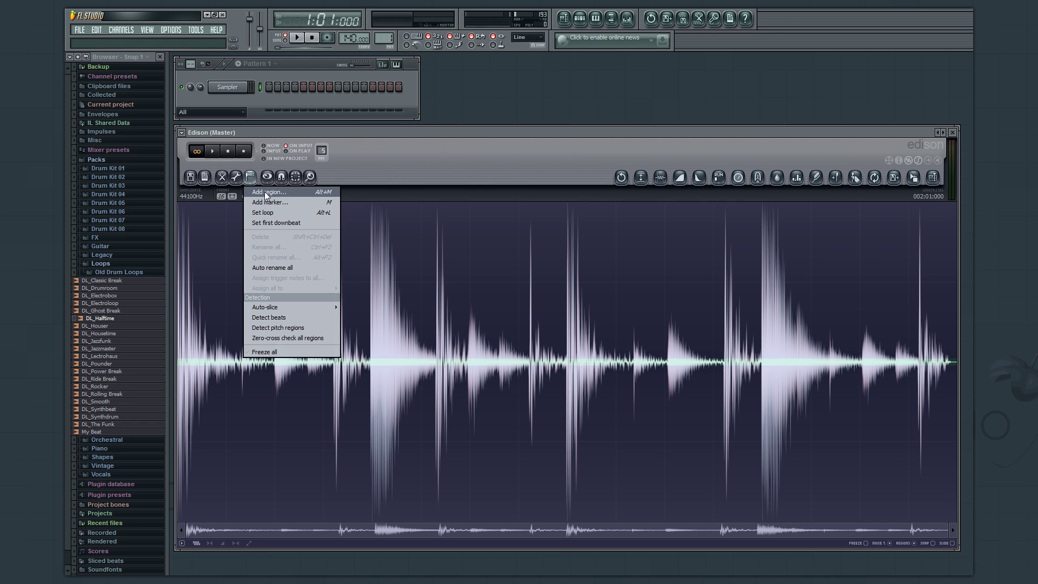
pyautogui.click(264, 192)
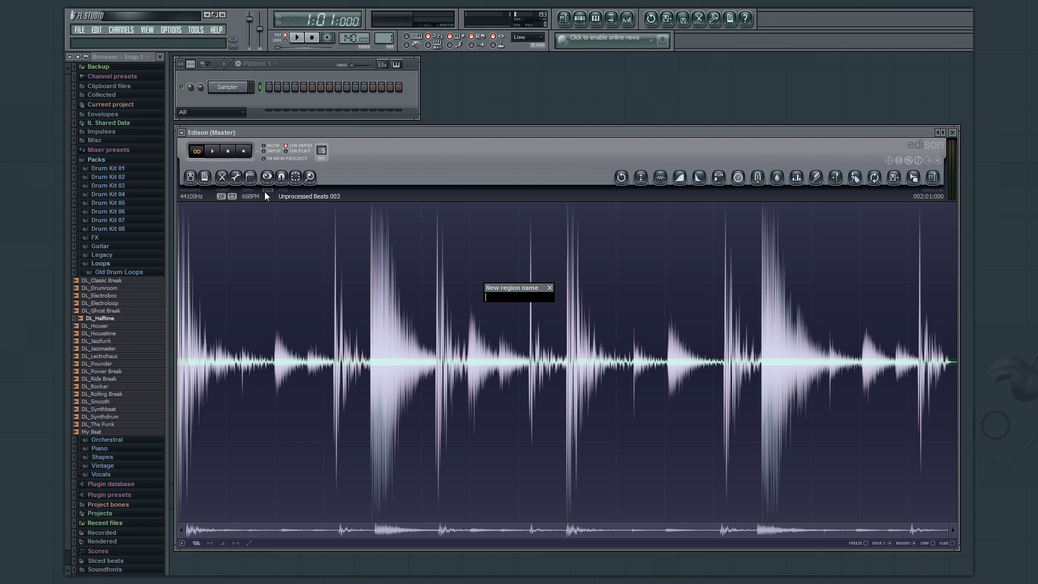
pyautogui.write('My Region')
pyautogui.press('Return')
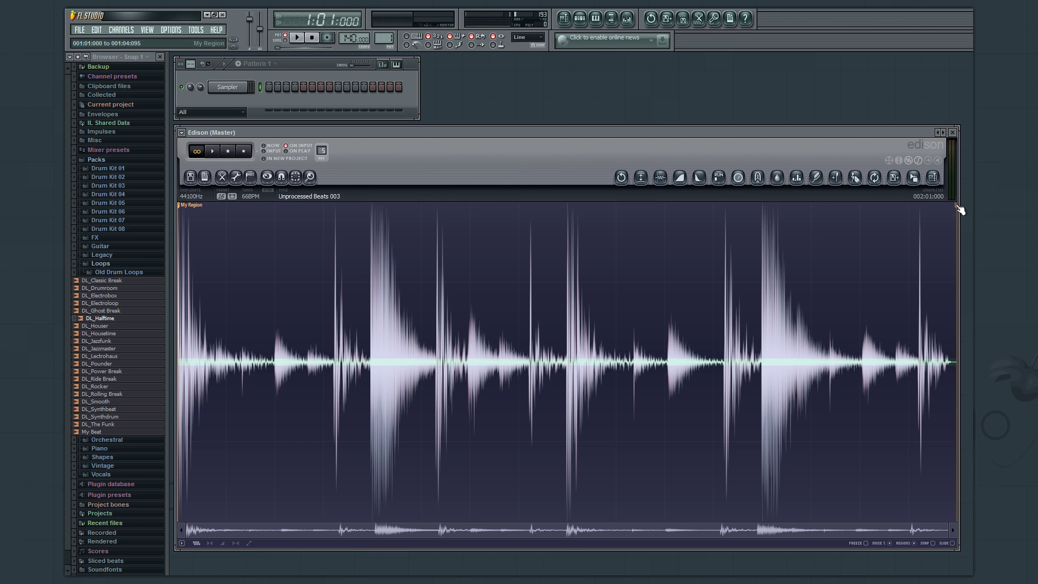
pyautogui.click(625, 179)
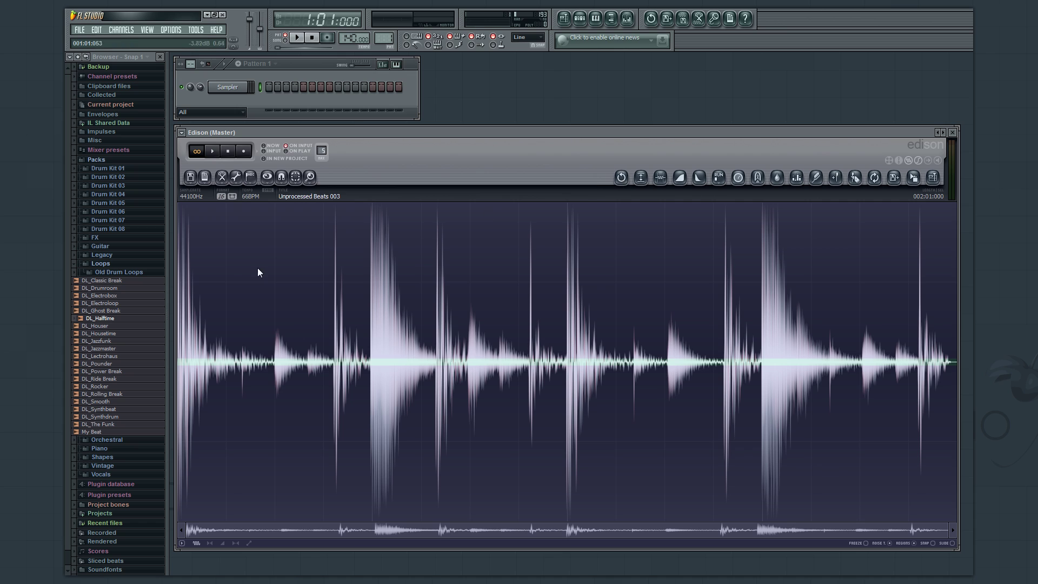
# Step: Select the first half of the sample, add a region named "My New Region" over it, and clear the selection
pyautogui.moveTo(566, 297); pyautogui.dragTo(446, 358)
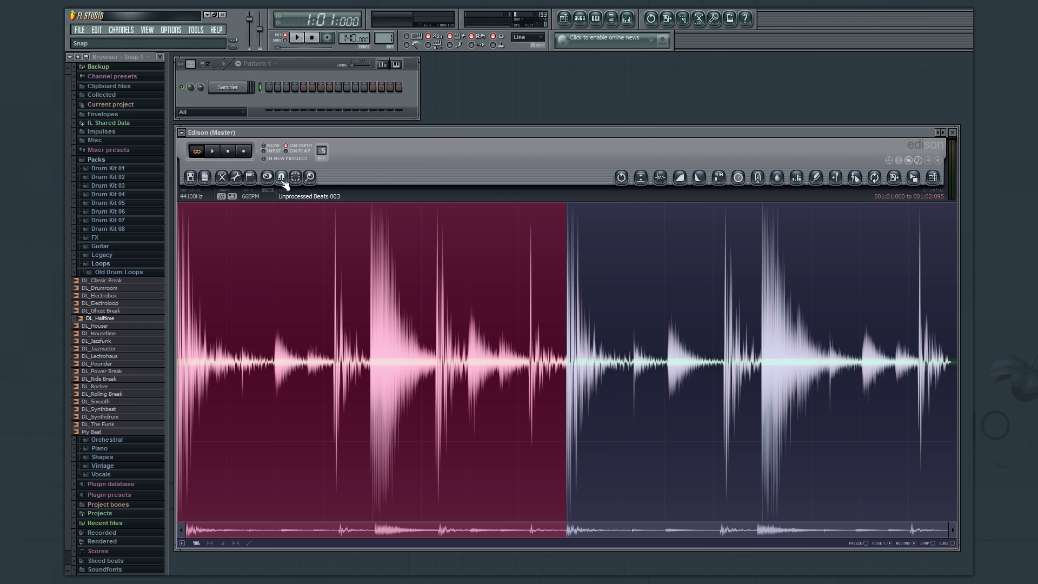
pyautogui.click(246, 176)
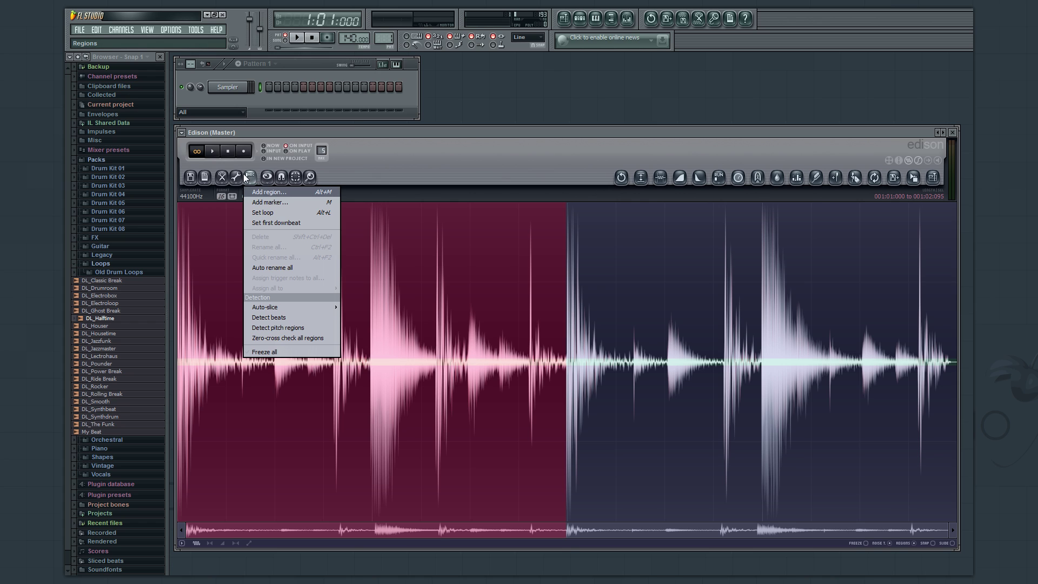
pyautogui.click(268, 193)
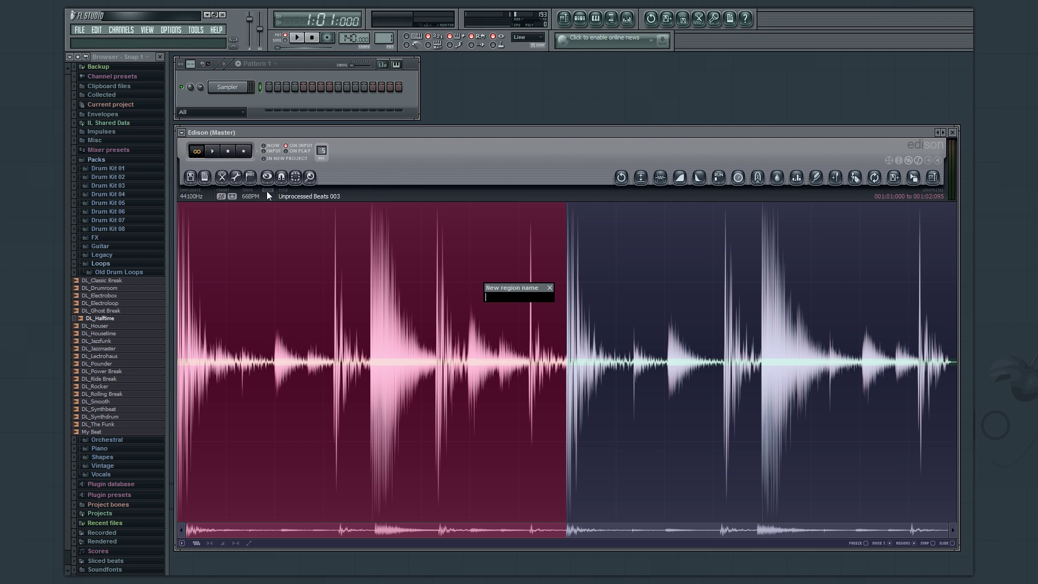
pyautogui.write('My New Region')
pyautogui.press('Return')
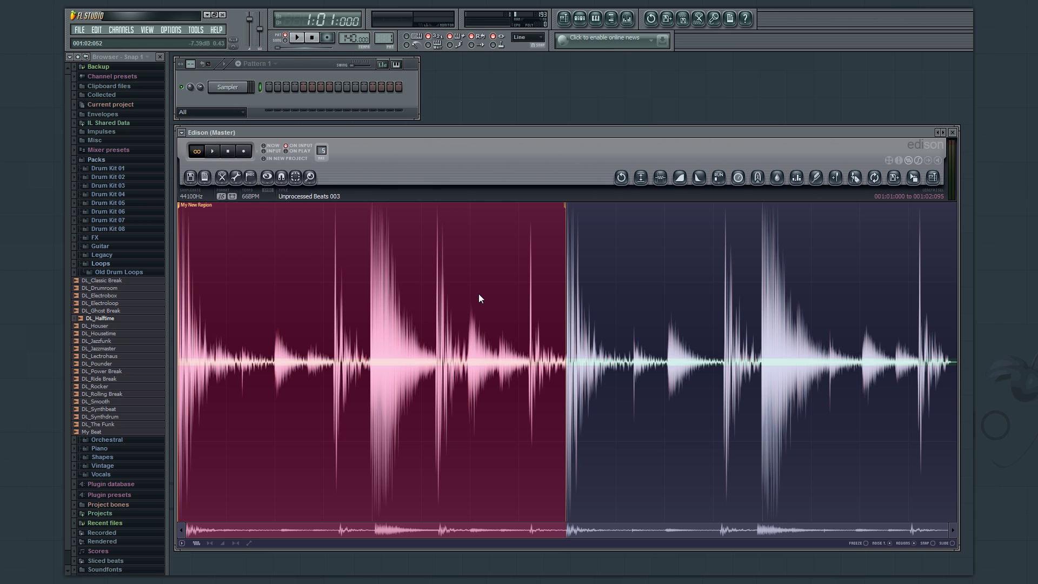
pyautogui.click(580, 381)
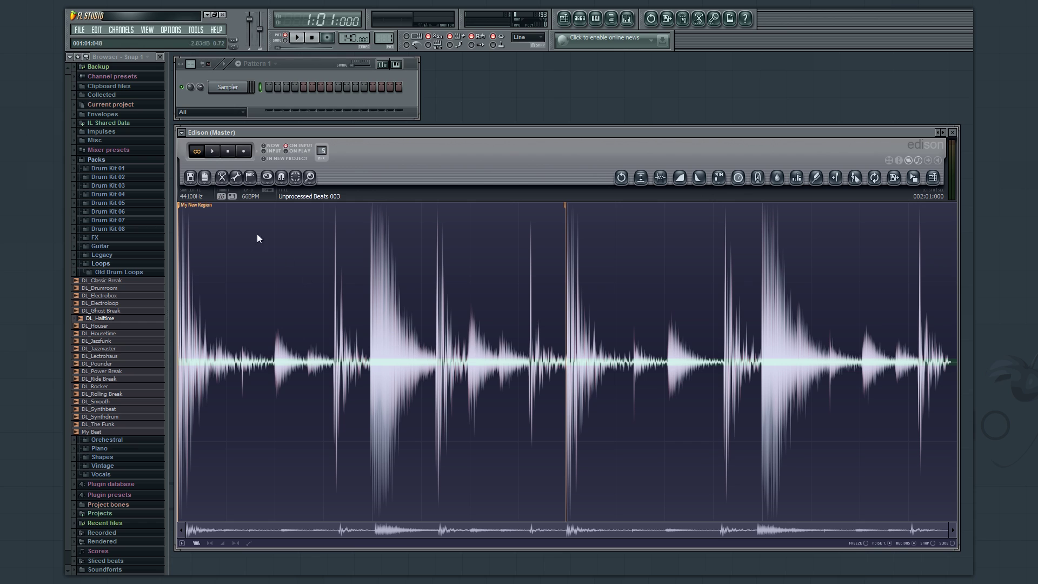
# Step: Select the span of My New Region and adjust its end to 001:03:000 while auditioning it
pyautogui.rightClick(180, 206)
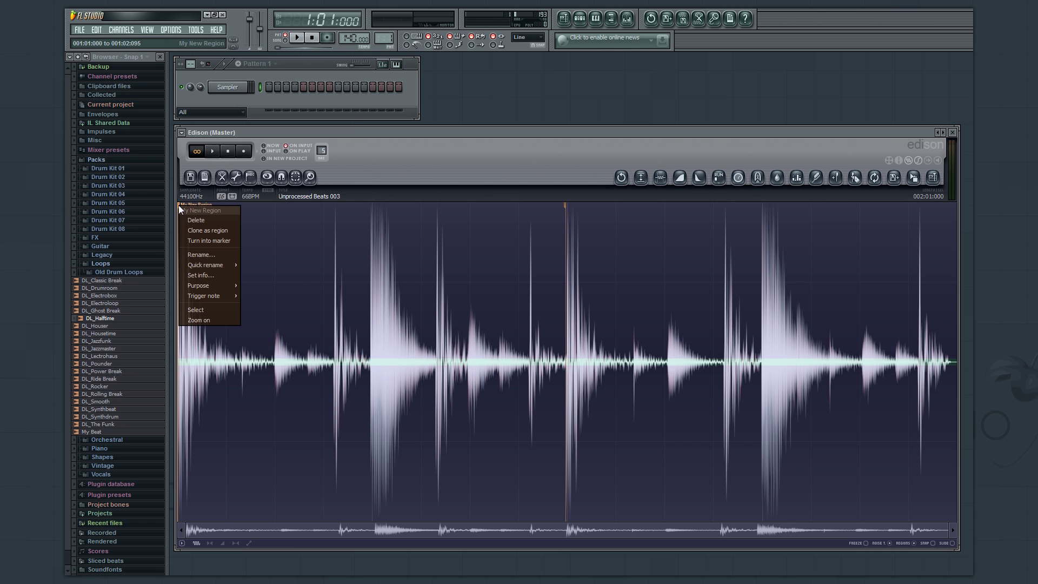
pyautogui.click(207, 312)
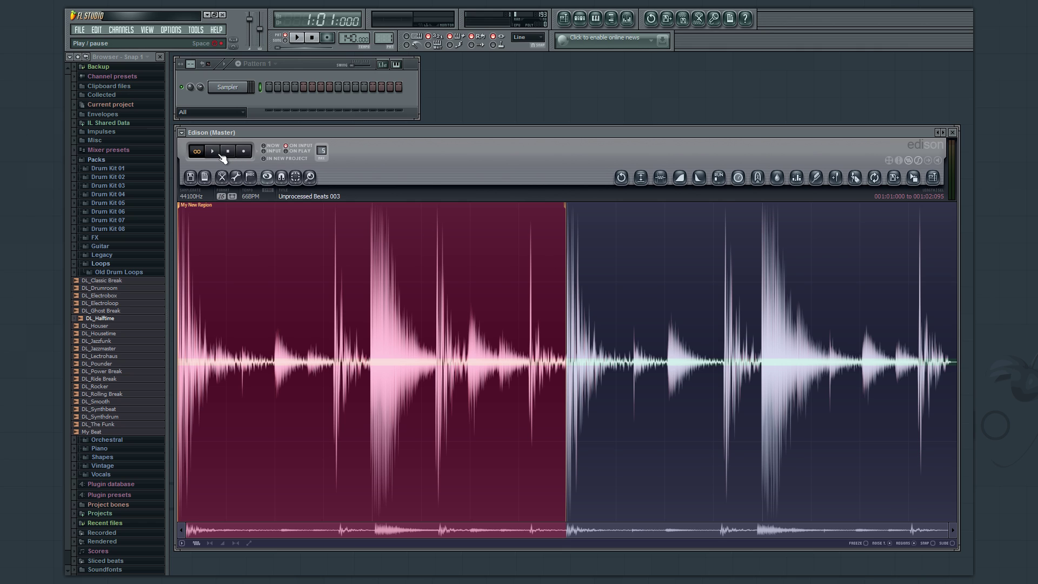
pyautogui.press('space')
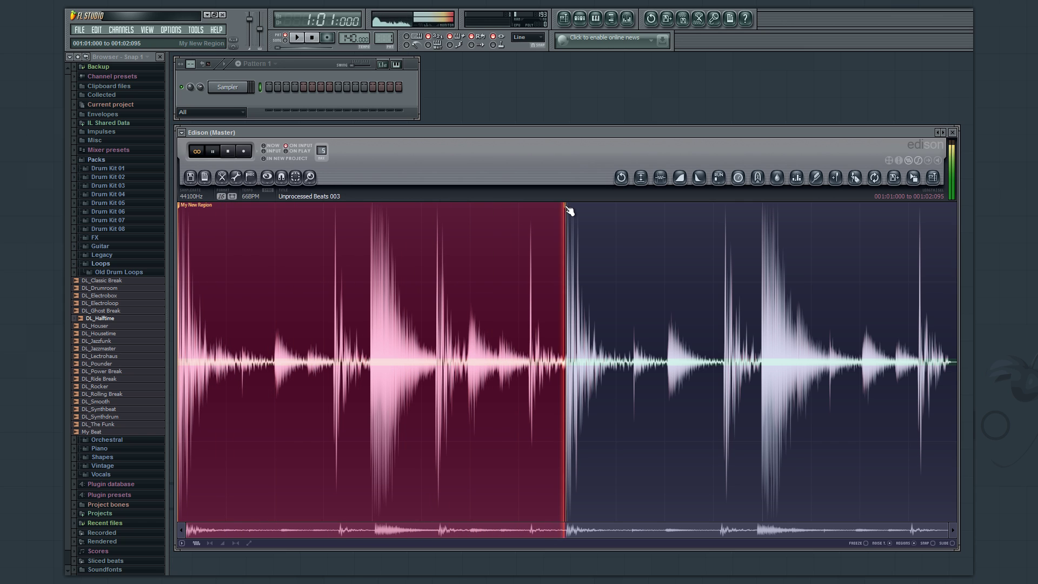
pyautogui.moveTo(569, 210)
pyautogui.mouseDown()
pyautogui.moveTo(490, 209)
pyautogui.moveTo(565, 215)
pyautogui.mouseUp()
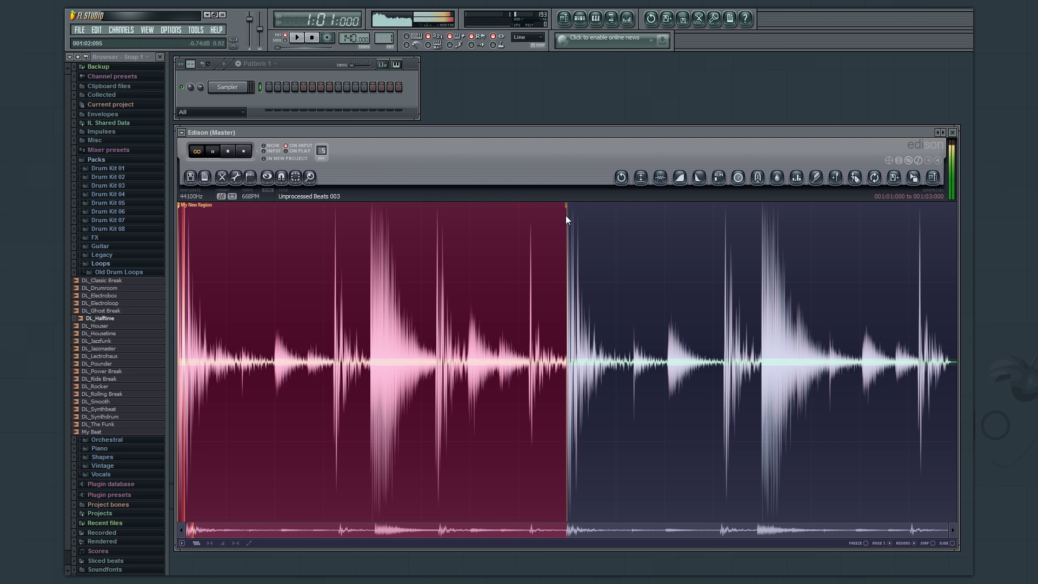
pyautogui.click(228, 152)
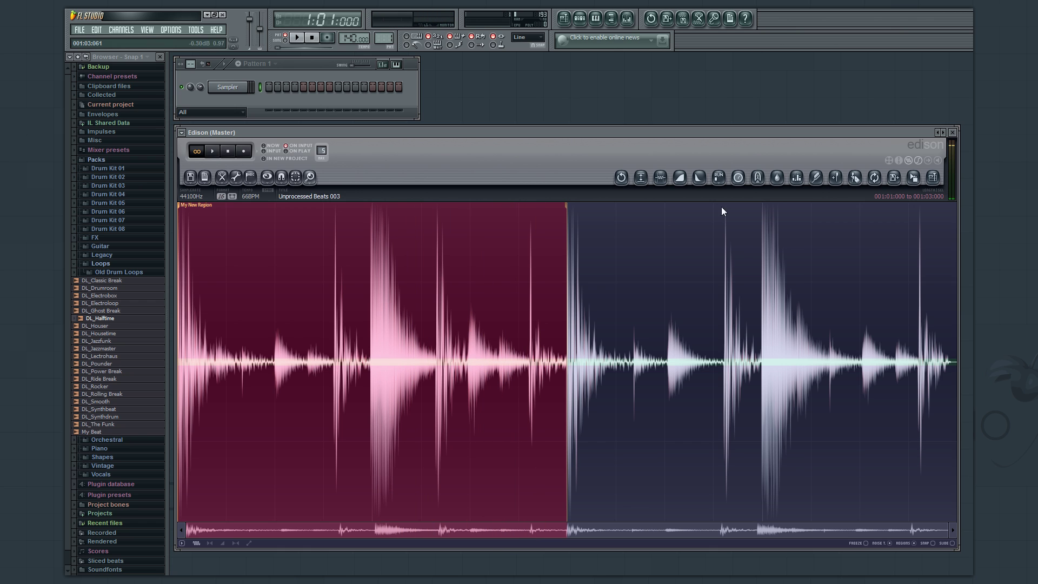
# Step: Send the selected region to the Sampler channel and preview it in the channel settings
pyautogui.moveTo(915, 177); pyautogui.dragTo(233, 88)
pyautogui.click(234, 88)
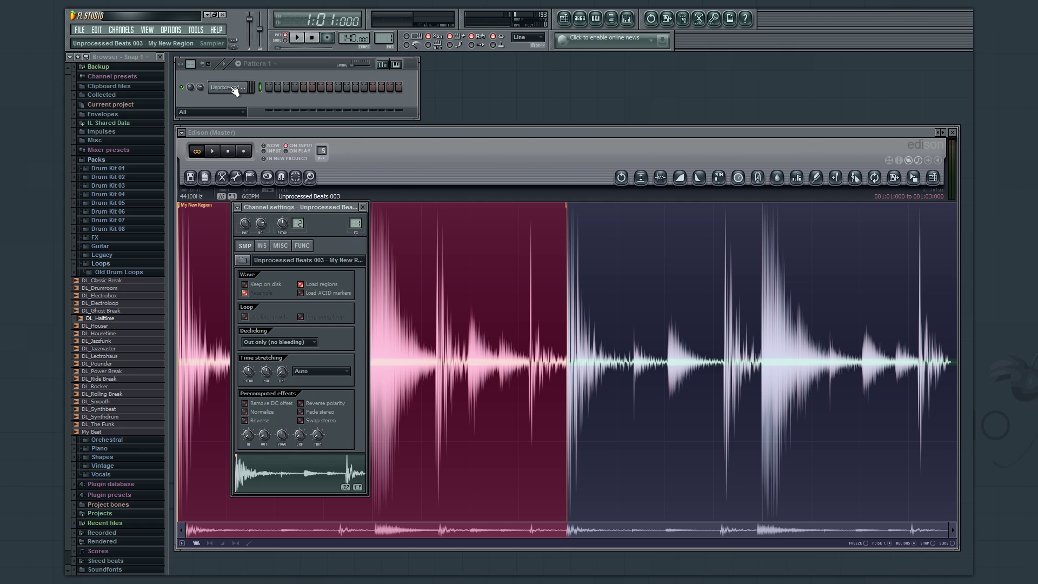
pyautogui.click(281, 480)
pyautogui.click(363, 207)
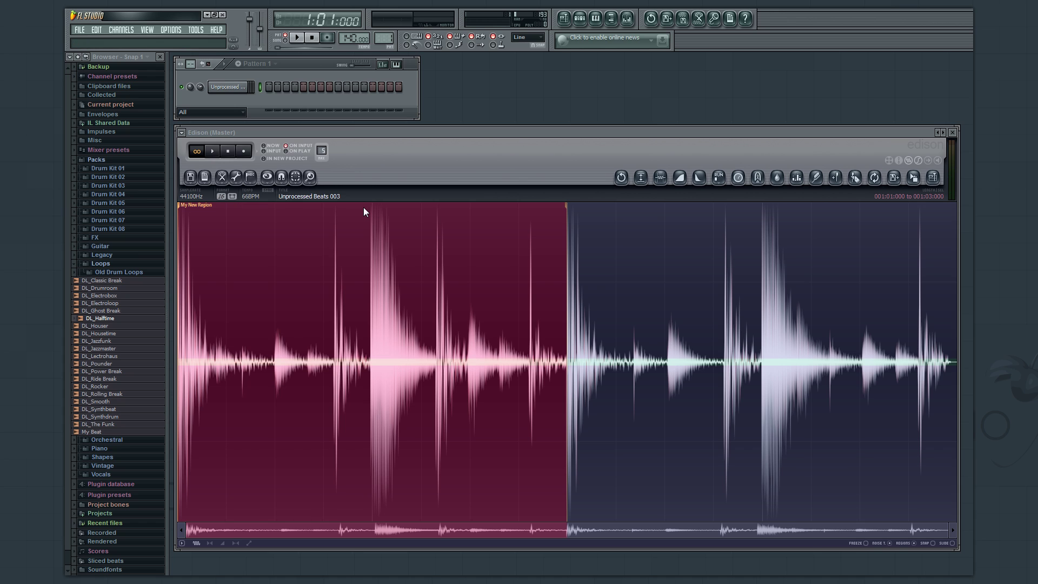
pyautogui.click(588, 332)
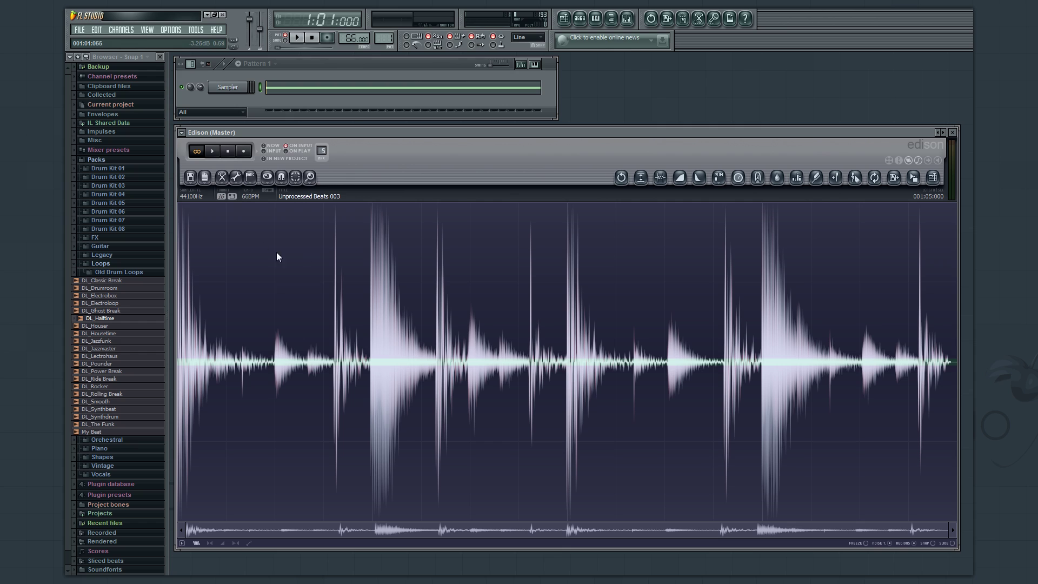
# Step: Set a loop from the last large drum hit to the end of the sample and audition it
pyautogui.click(249, 178)
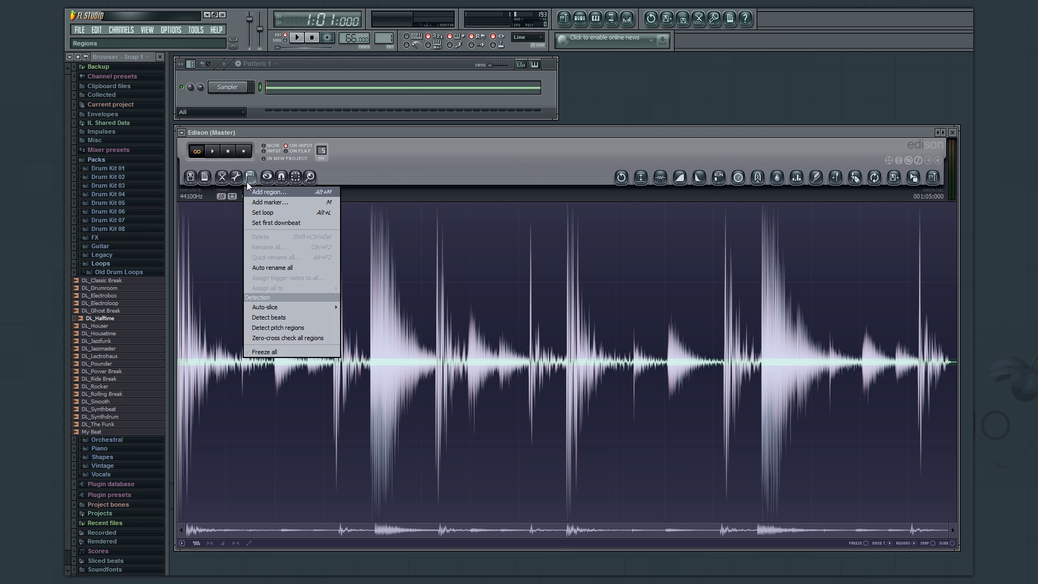
pyautogui.click(257, 212)
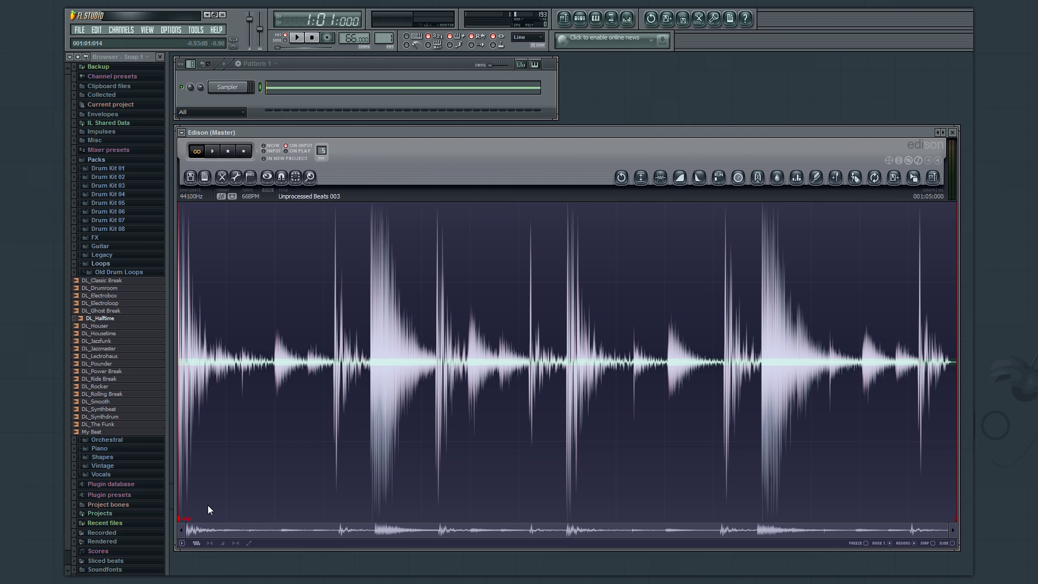
pyautogui.moveTo(183, 517)
pyautogui.mouseDown()
pyautogui.moveTo(609, 519)
pyautogui.moveTo(767, 533)
pyautogui.mouseUp()
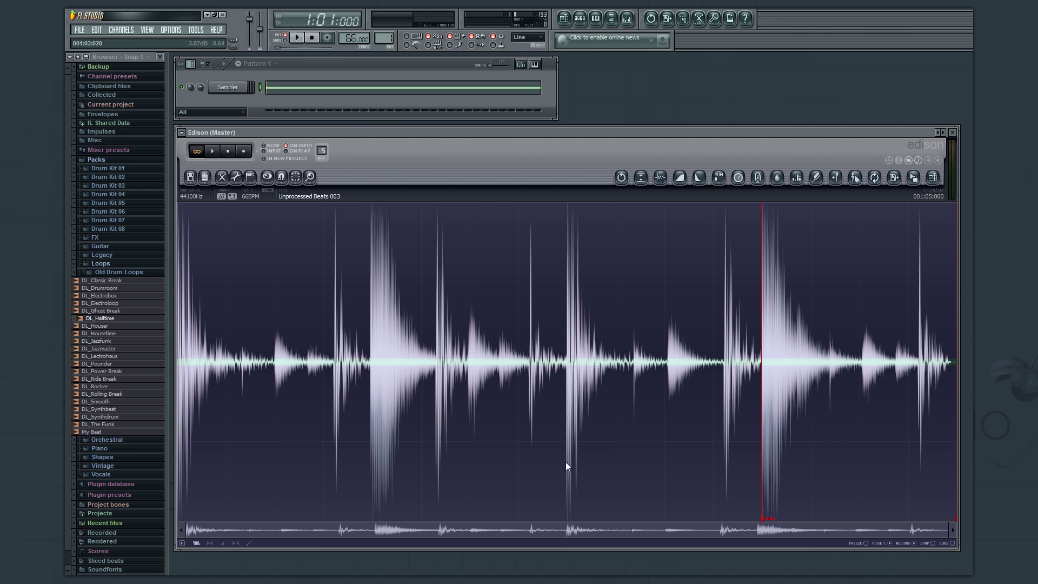
pyautogui.click(212, 151)
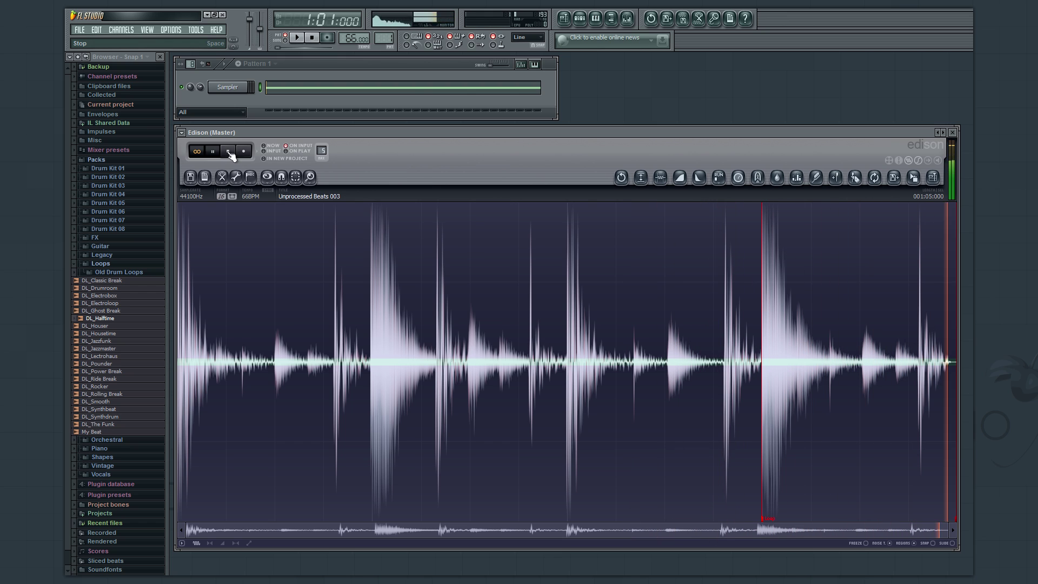
pyautogui.click(230, 153)
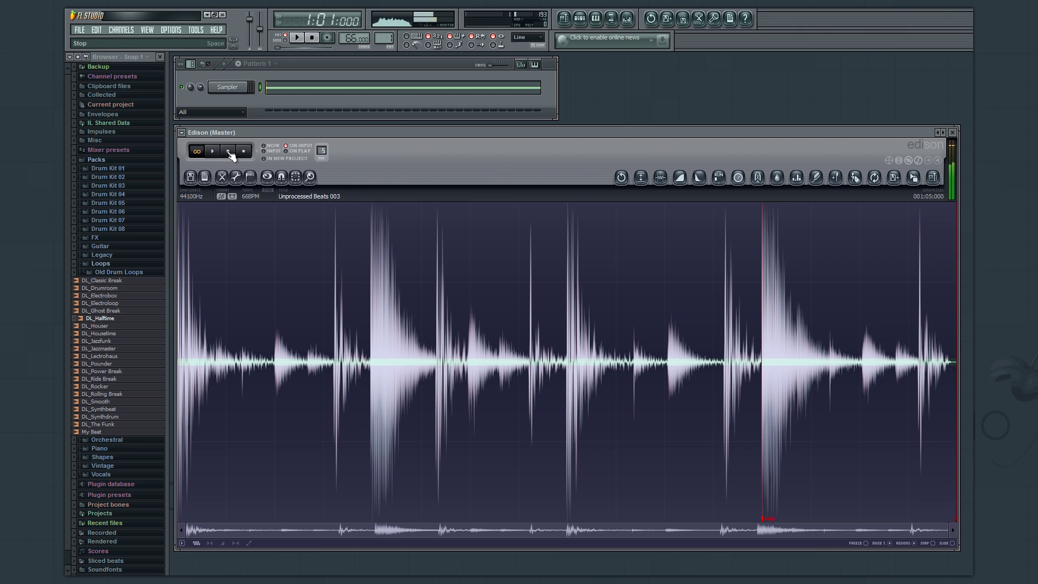
# Step: Send the looped sample to the Sampler channel and play the pattern to audition its loop points
pyautogui.moveTo(913, 177); pyautogui.dragTo(238, 86)
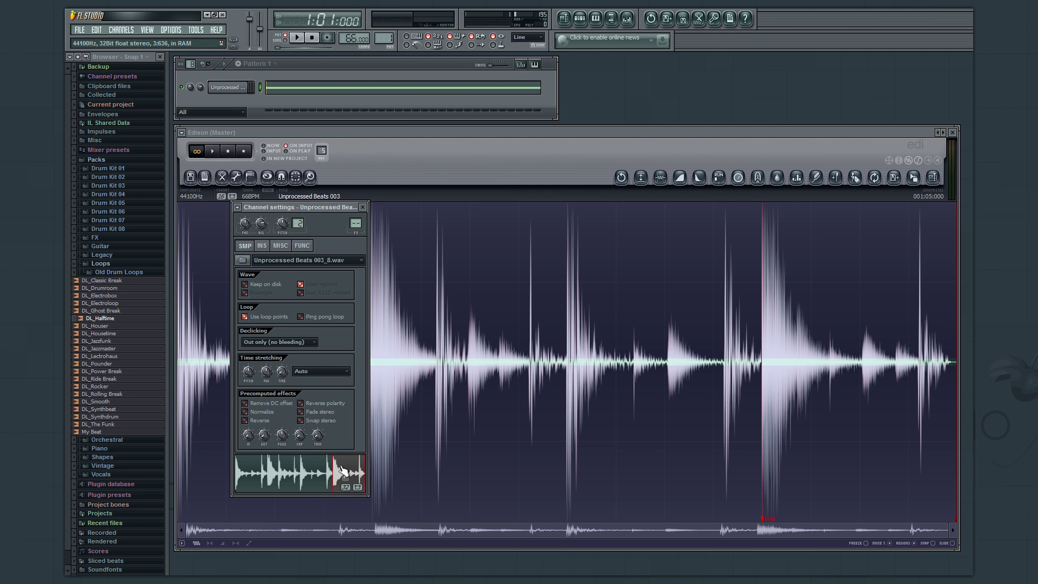
pyautogui.click(299, 37)
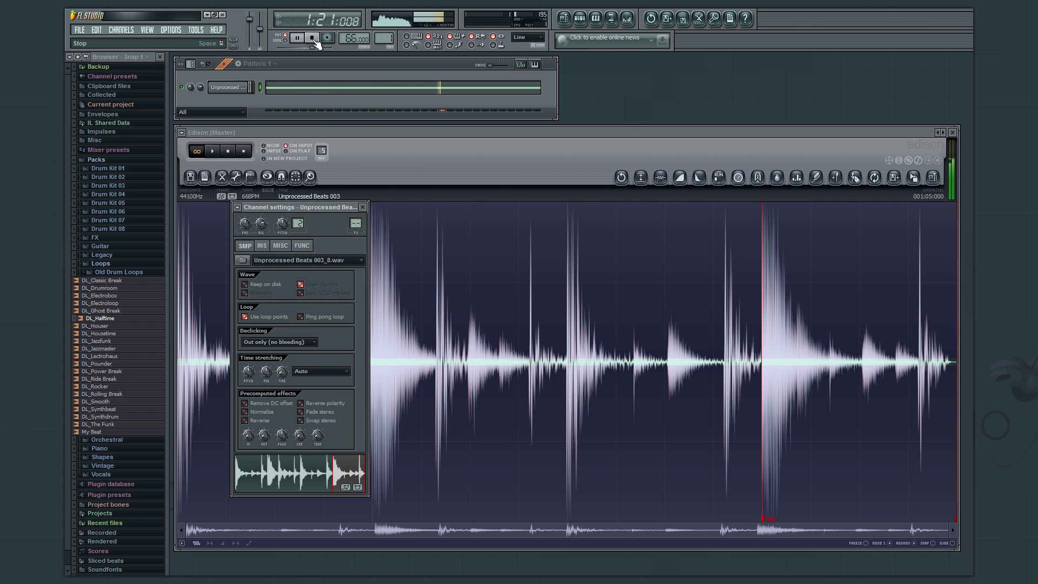
pyautogui.click(312, 38)
pyautogui.click(297, 38)
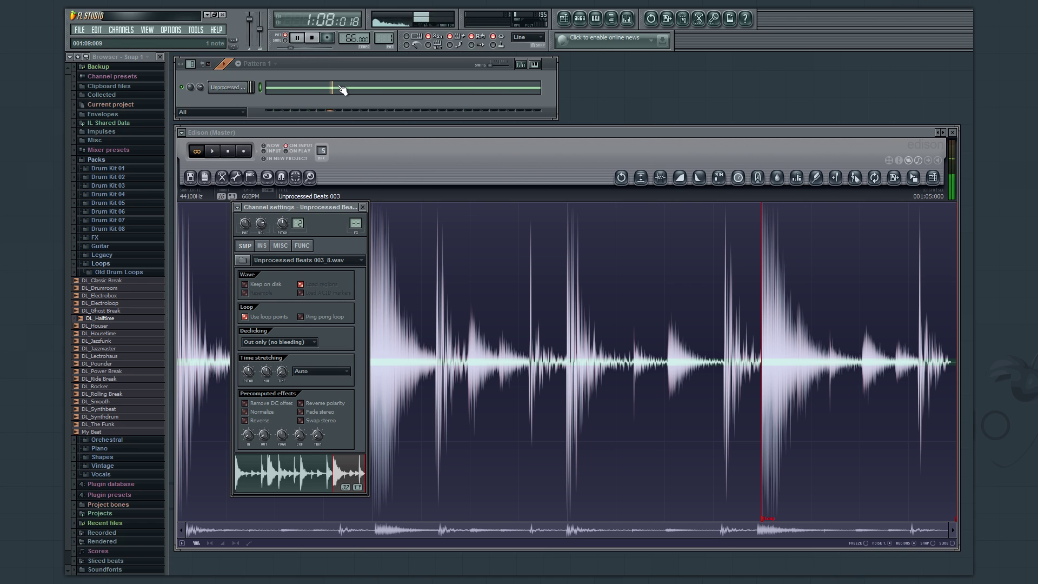